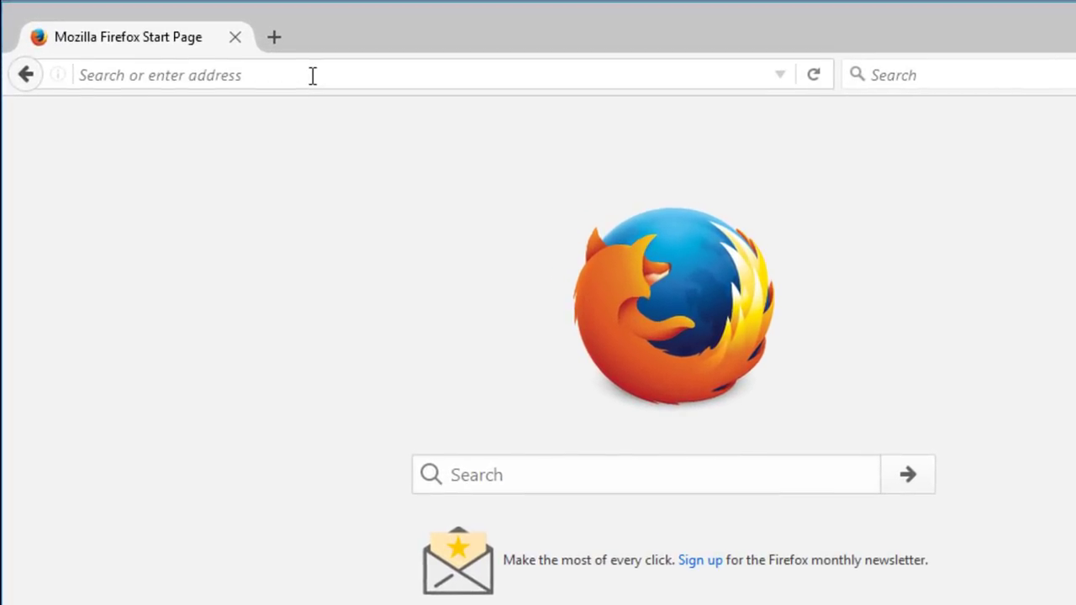
- Go to ebay.com from the address bar
{"action": "left_click", "coordinate": [312, 75]}
{"action": "type", "text": "ebay."}
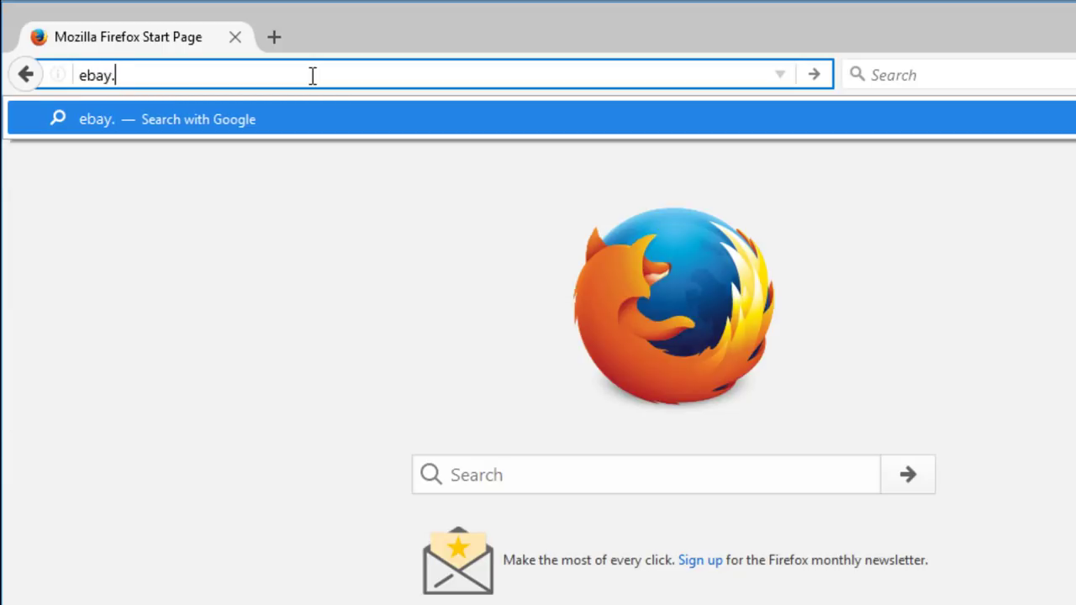
{"action": "type", "text": "com"}
{"action": "key", "text": "Return"}
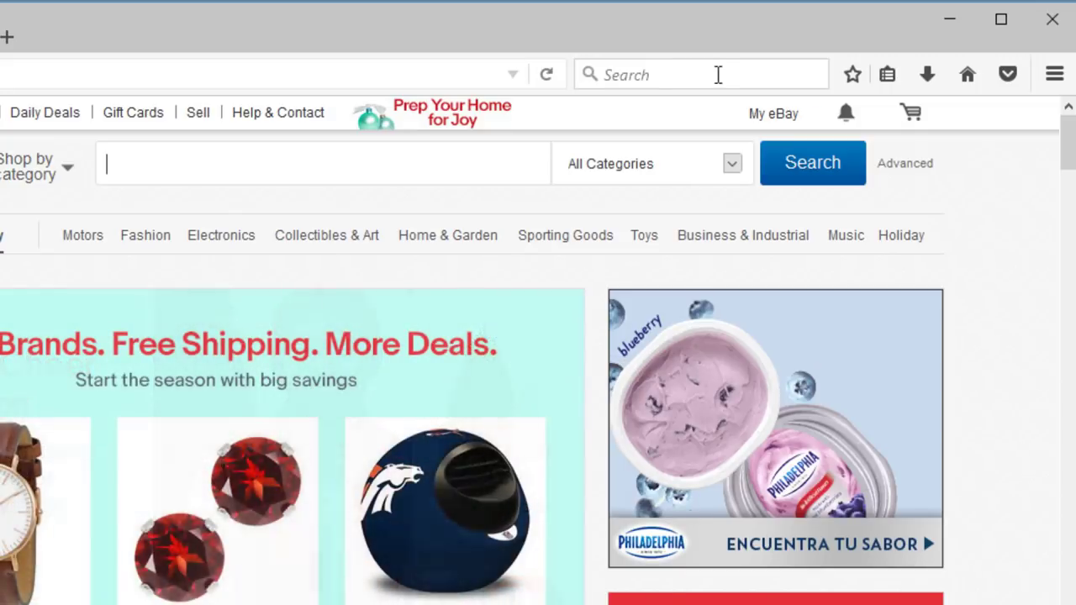
- Search Google for 'saturn' from the toolbar search box
{"action": "left_click", "coordinate": [725, 75]}
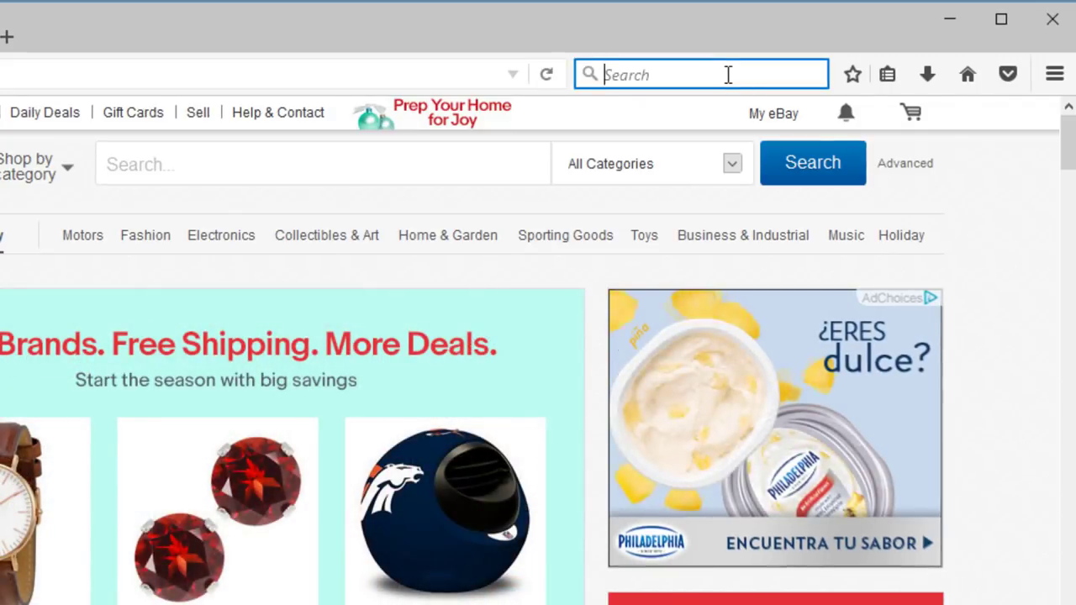
{"action": "type", "text": "saturn"}
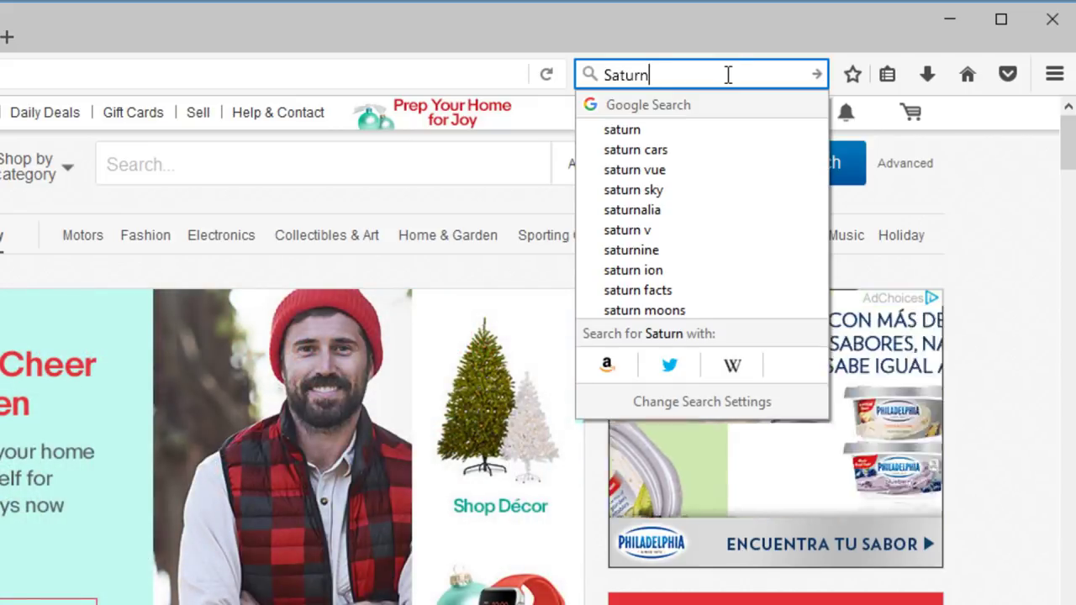
{"action": "key", "text": "Return"}
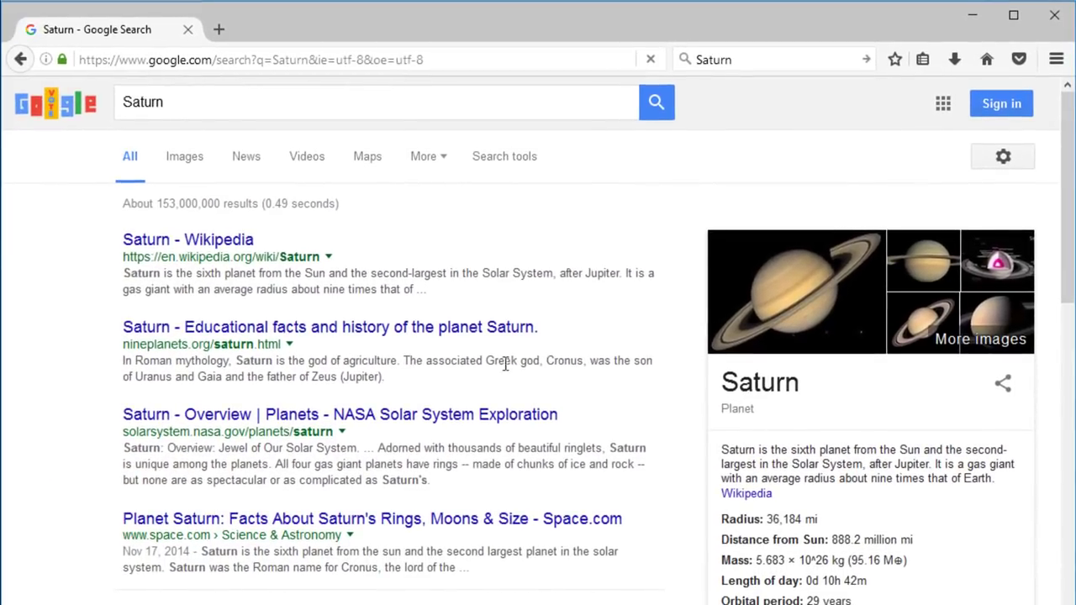
- Open NASA's Saturn overview result, go back, forward, reload it, then return home
{"action": "left_click", "coordinate": [392, 416]}
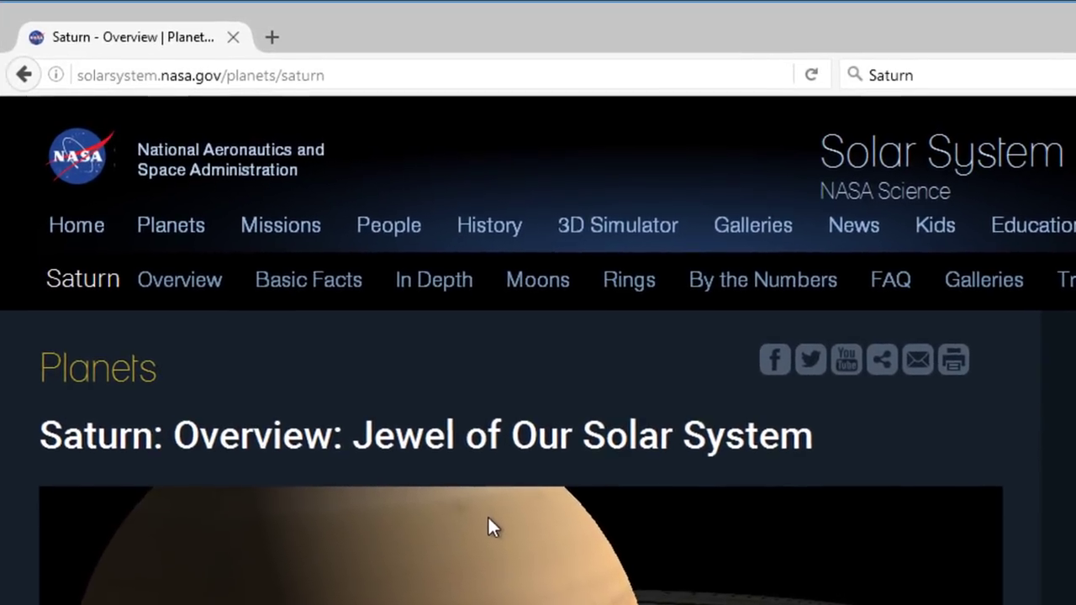
{"action": "left_click", "coordinate": [24, 76]}
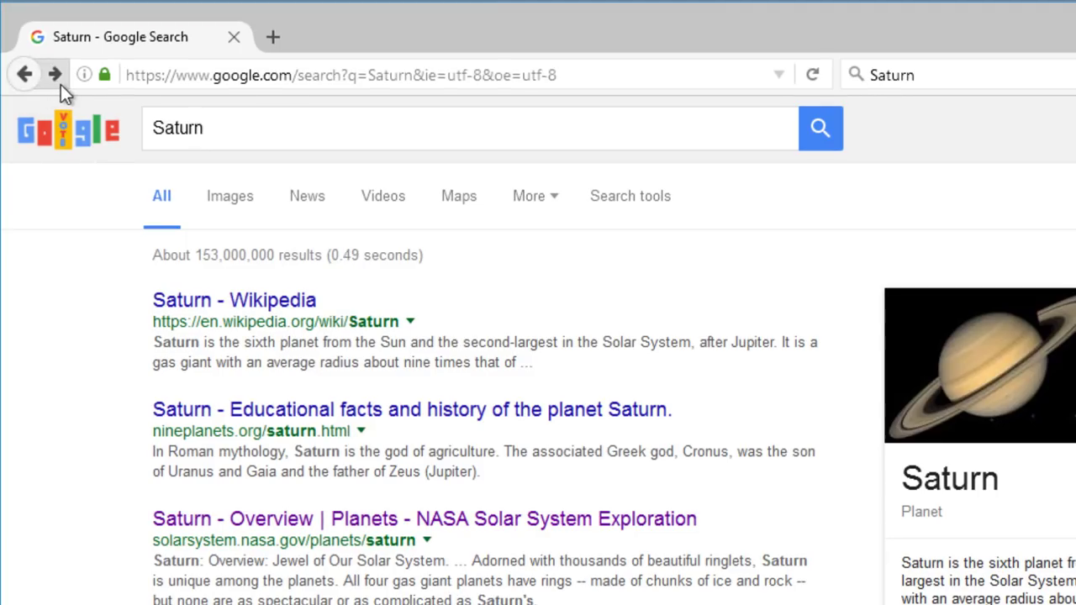
{"action": "left_click", "coordinate": [61, 84]}
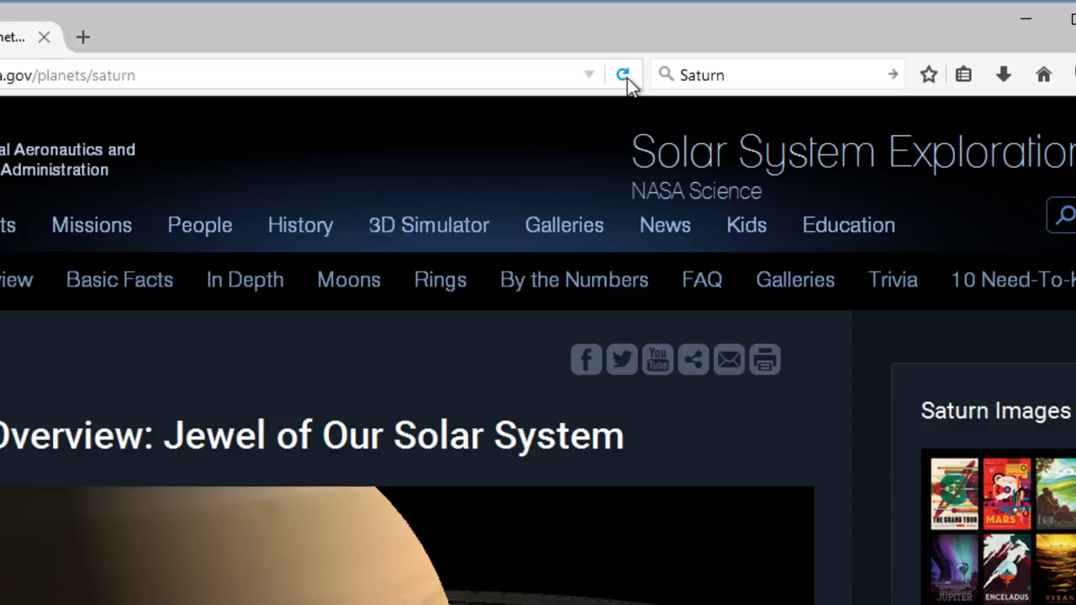
{"action": "left_click", "coordinate": [627, 78]}
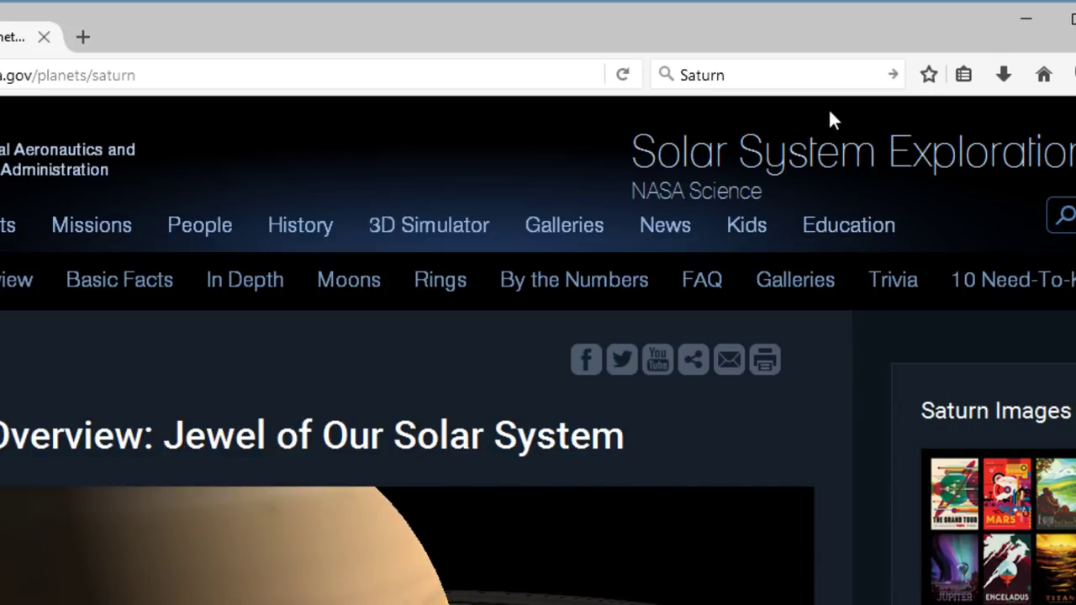
{"action": "left_click", "coordinate": [1056, 87]}
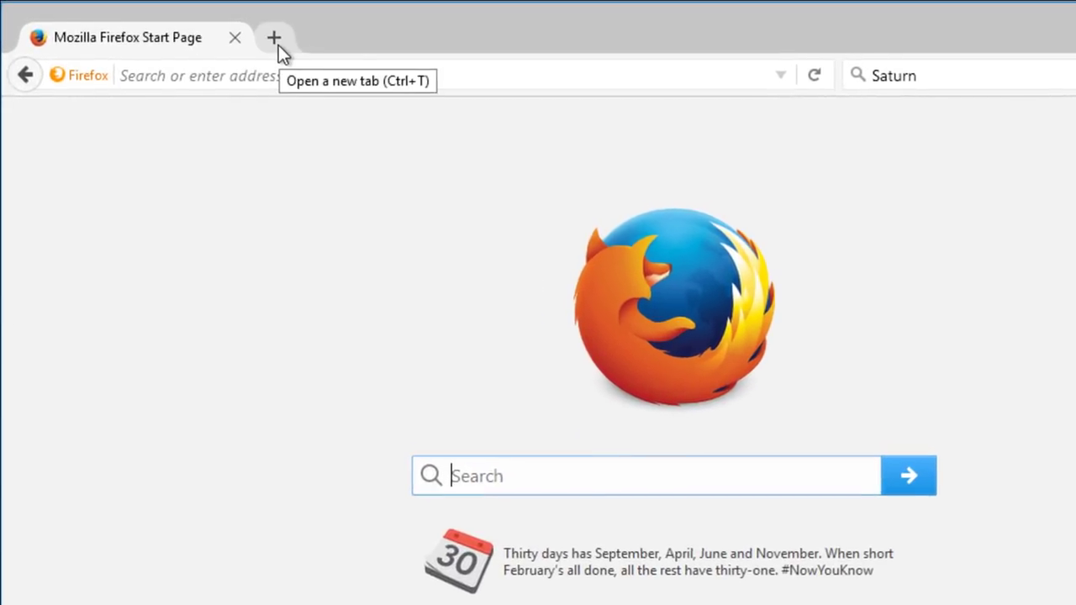
- Load target.com in a new tab, then switch back to the Firefox Start Page tab
{"action": "left_click", "coordinate": [276, 40]}
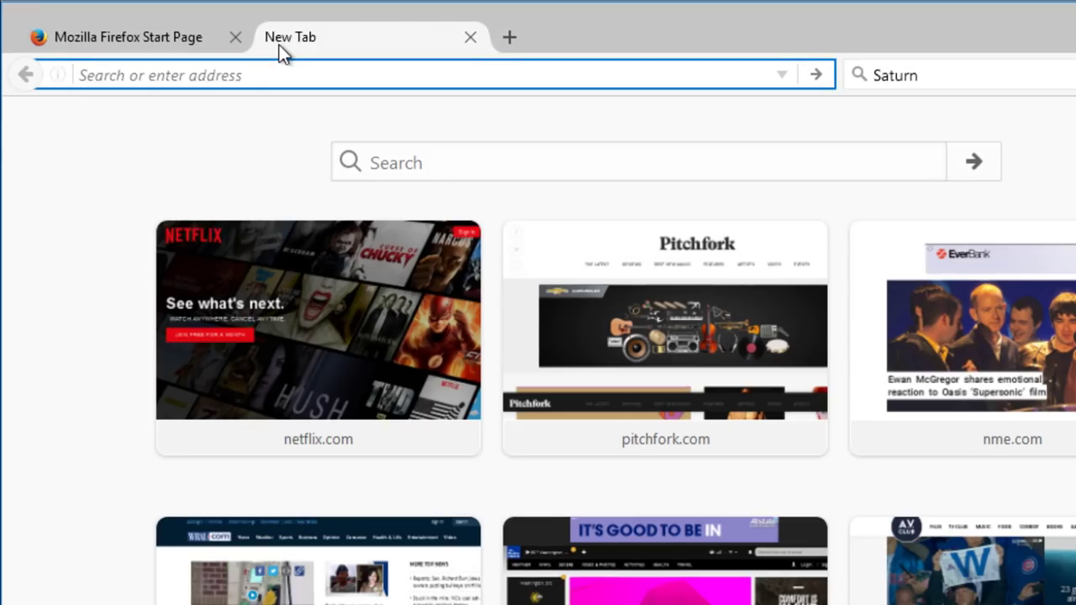
{"action": "type", "text": "target.co"}
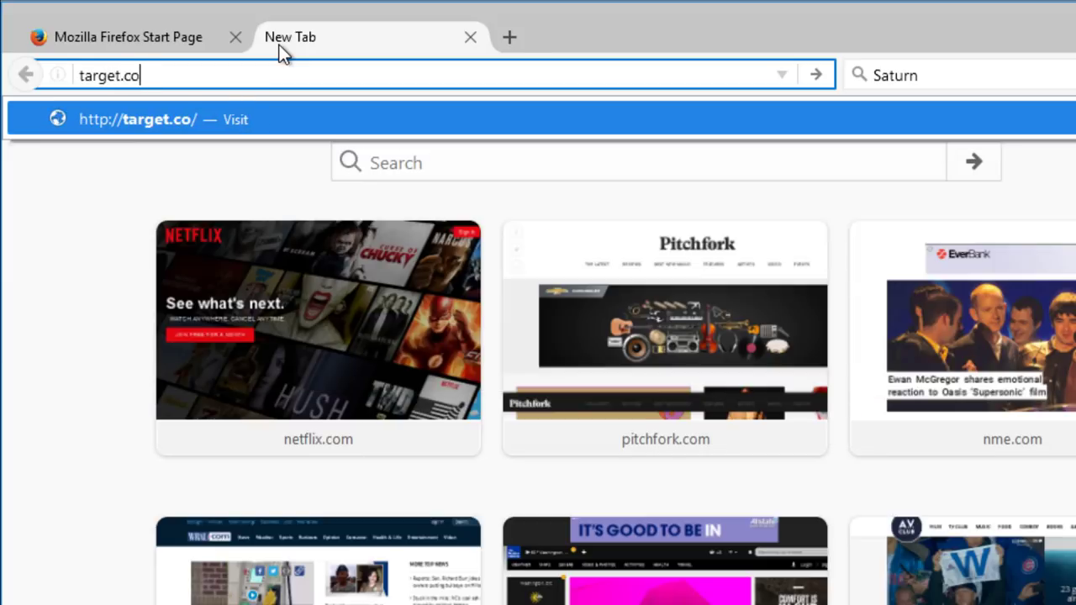
{"action": "type", "text": "m"}
{"action": "key", "text": "Return"}
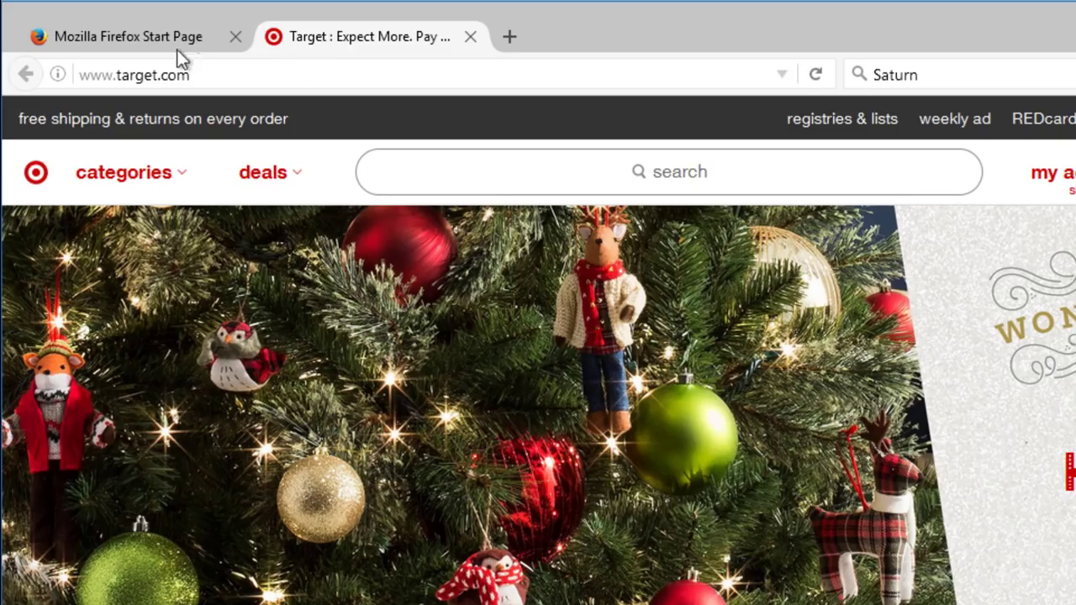
{"action": "left_click", "coordinate": [145, 44]}
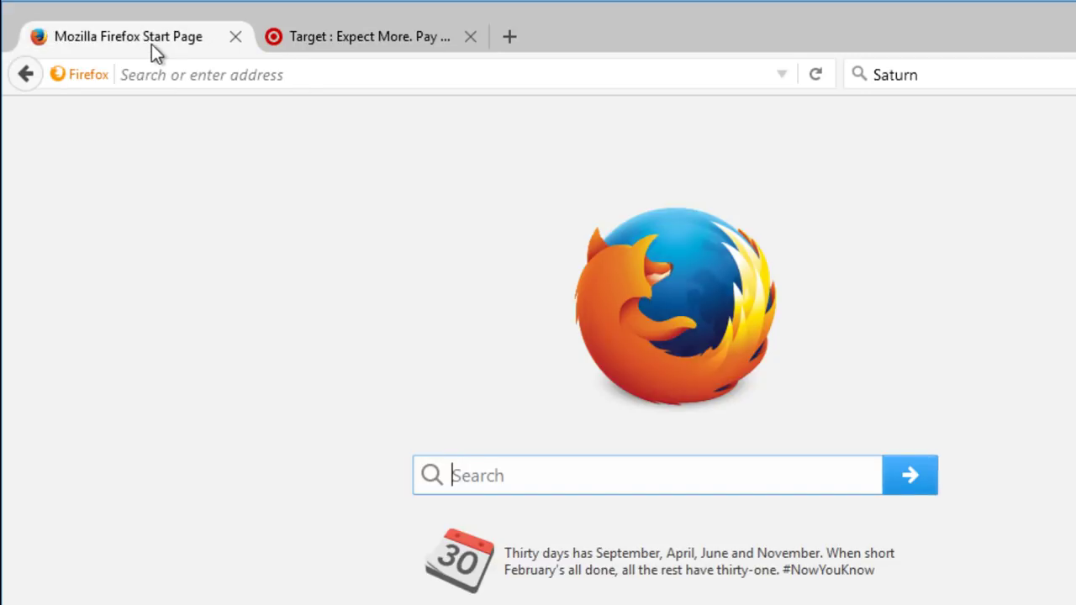
- Close the start page tab and open Target's Christmas, kids gifting and electronics links in new tabs
{"action": "left_click", "coordinate": [241, 43]}
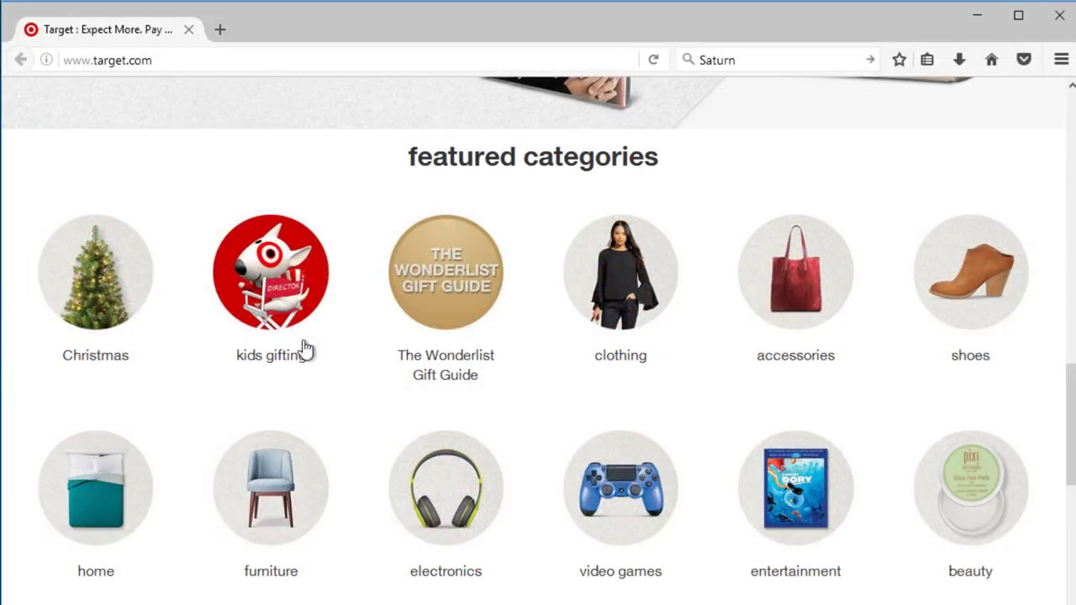
{"action": "right_click", "coordinate": [132, 278]}
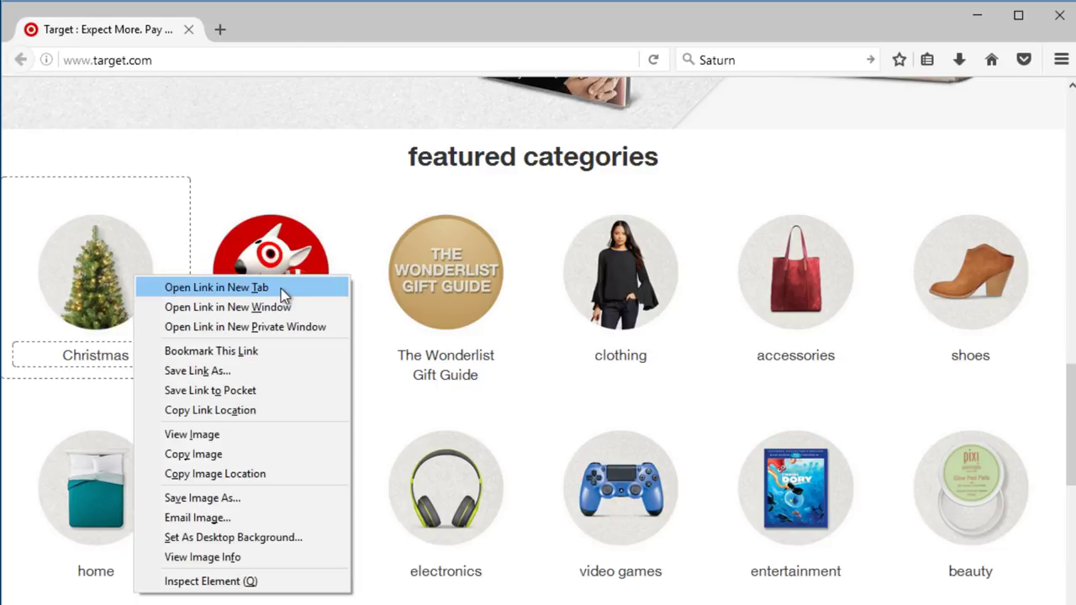
{"action": "left_click", "coordinate": [281, 288]}
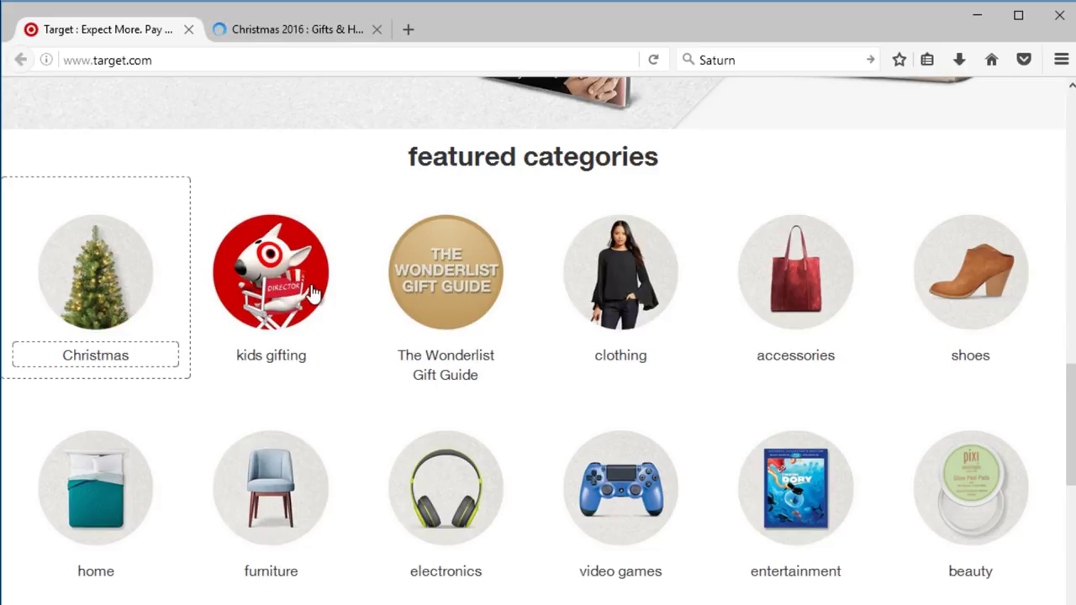
{"action": "right_click", "coordinate": [313, 291]}
{"action": "left_click", "coordinate": [472, 300]}
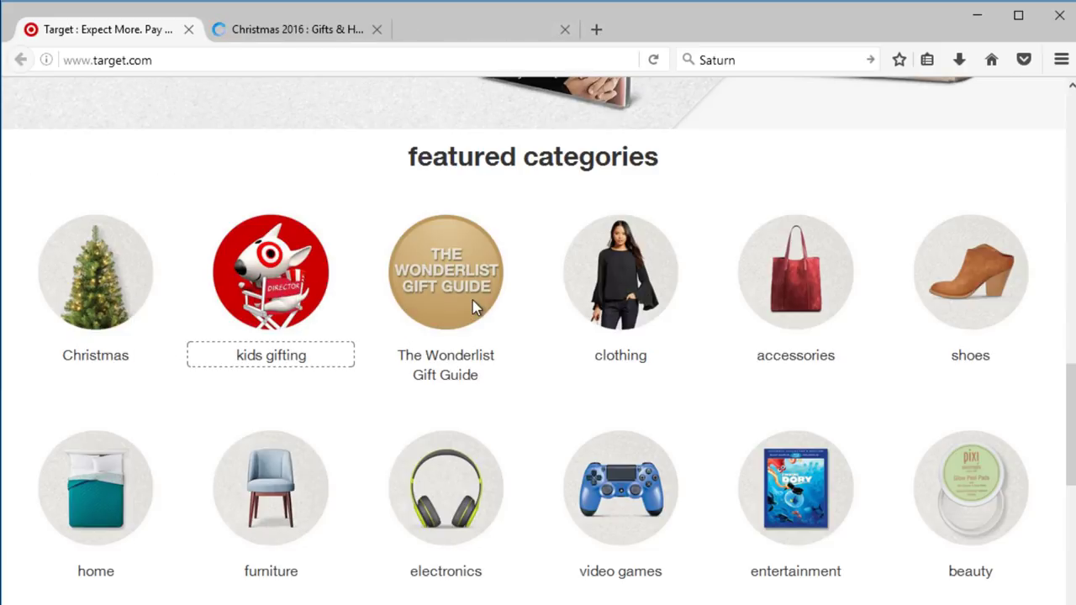
{"action": "right_click", "coordinate": [446, 463]}
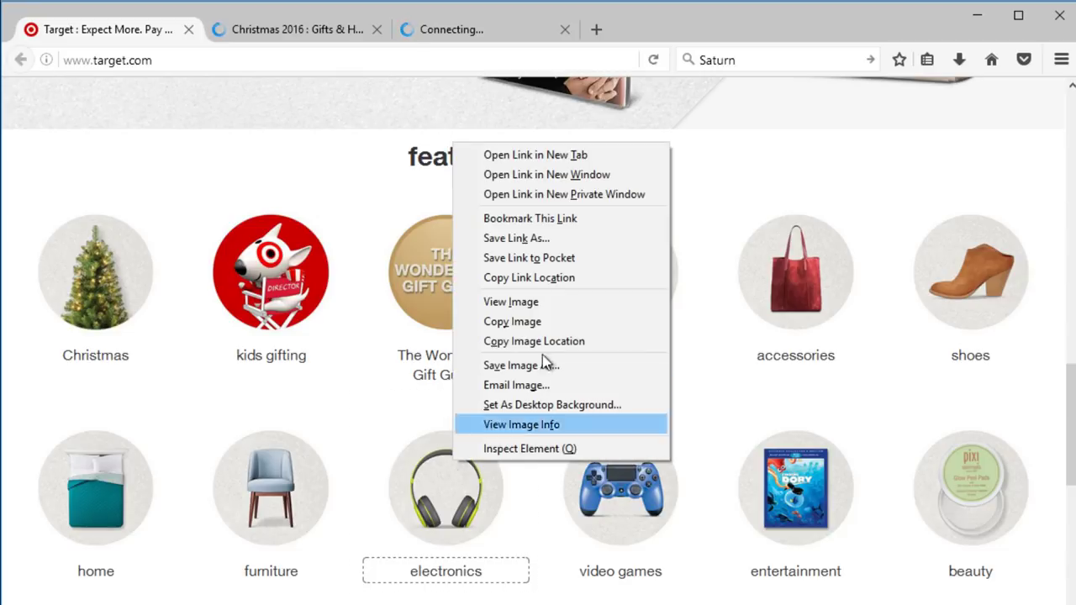
{"action": "left_click", "coordinate": [615, 157]}
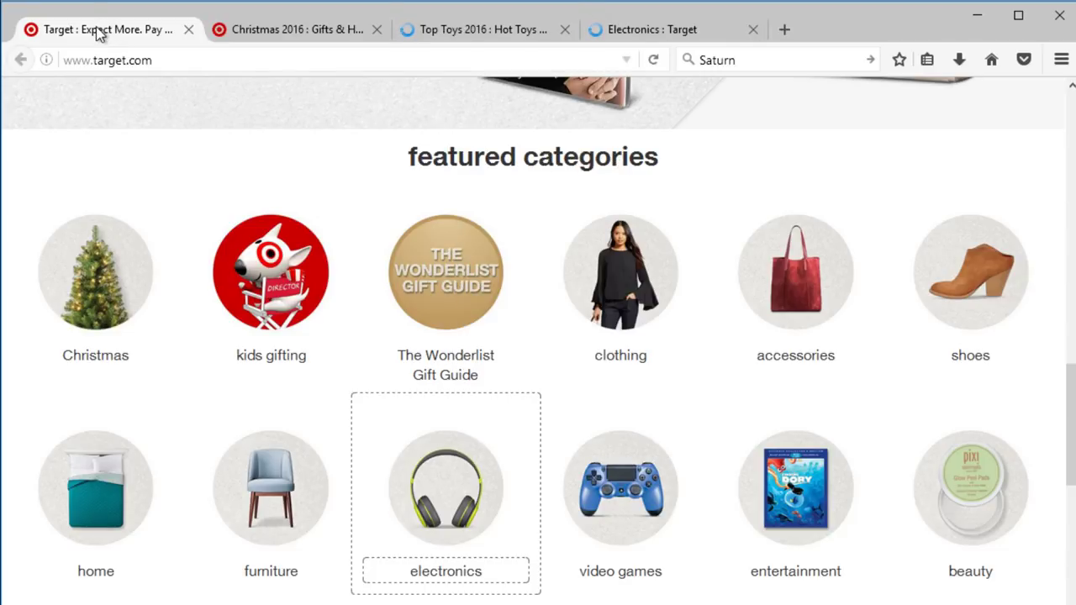
- Drag the Target home tab to the end of the tab row, then detach it into a new window
{"action": "left_click_drag", "start_coordinate": [117, 32], "coordinate": [654, 30]}
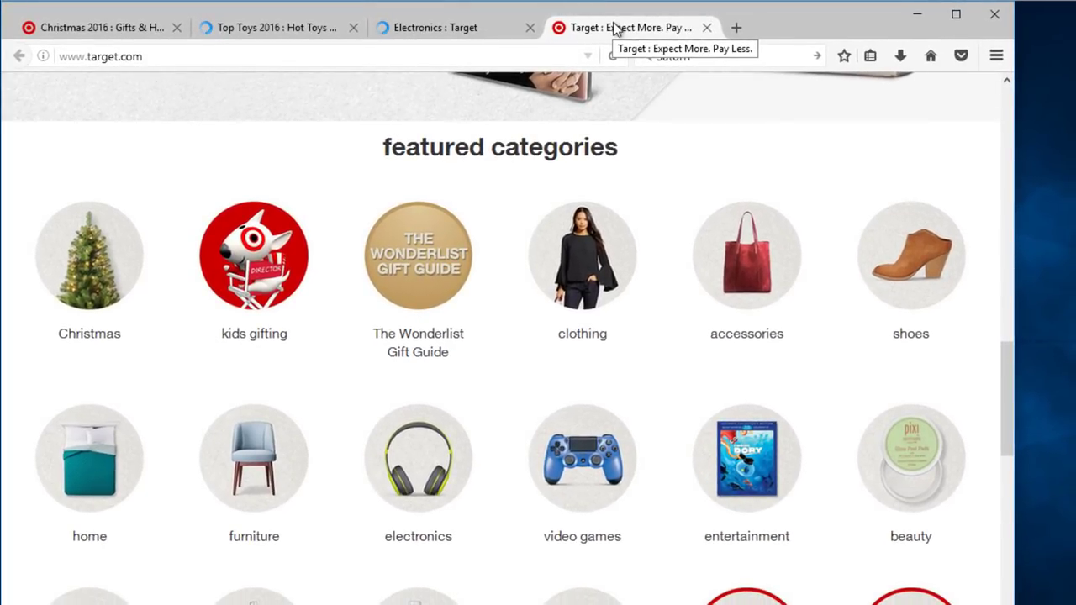
{"action": "mouse_move", "coordinate": [610, 31]}
{"action": "left_mouse_down"}
{"action": "mouse_move", "coordinate": [611, 92]}
{"action": "mouse_move", "coordinate": [644, 216]}
{"action": "mouse_move", "coordinate": [801, 296]}
{"action": "mouse_move", "coordinate": [953, 301]}
{"action": "mouse_move", "coordinate": [1013, 283]}
{"action": "mouse_move", "coordinate": [1025, 262]}
{"action": "mouse_move", "coordinate": [1029, 272]}
{"action": "left_mouse_up"}
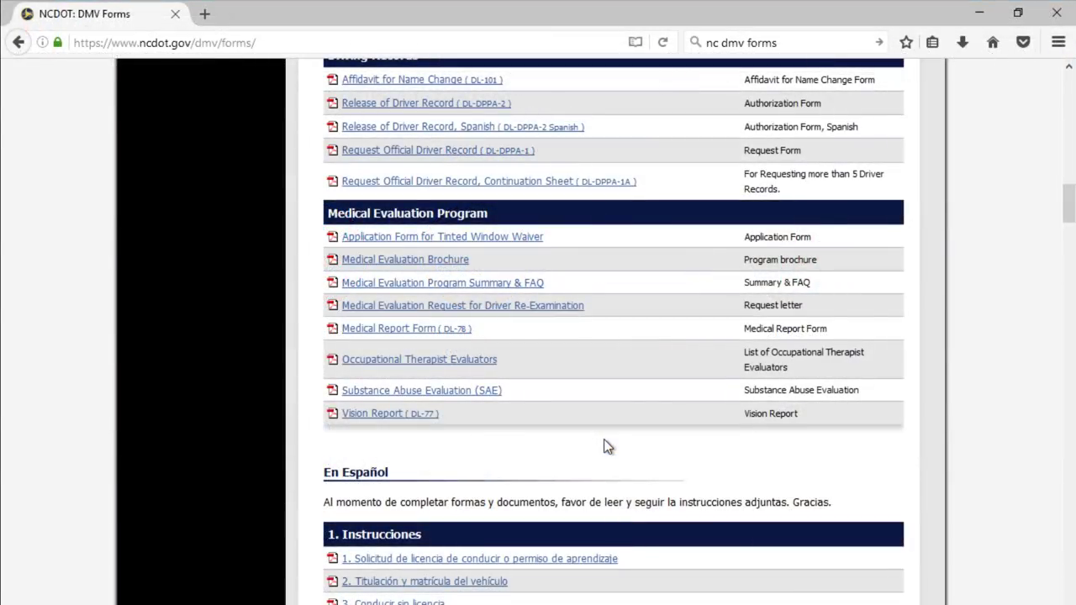
- Save the DL-78 Medical Report Form PDF link into Downloads as 'Medical Form'
{"action": "right_click", "coordinate": [452, 335]}
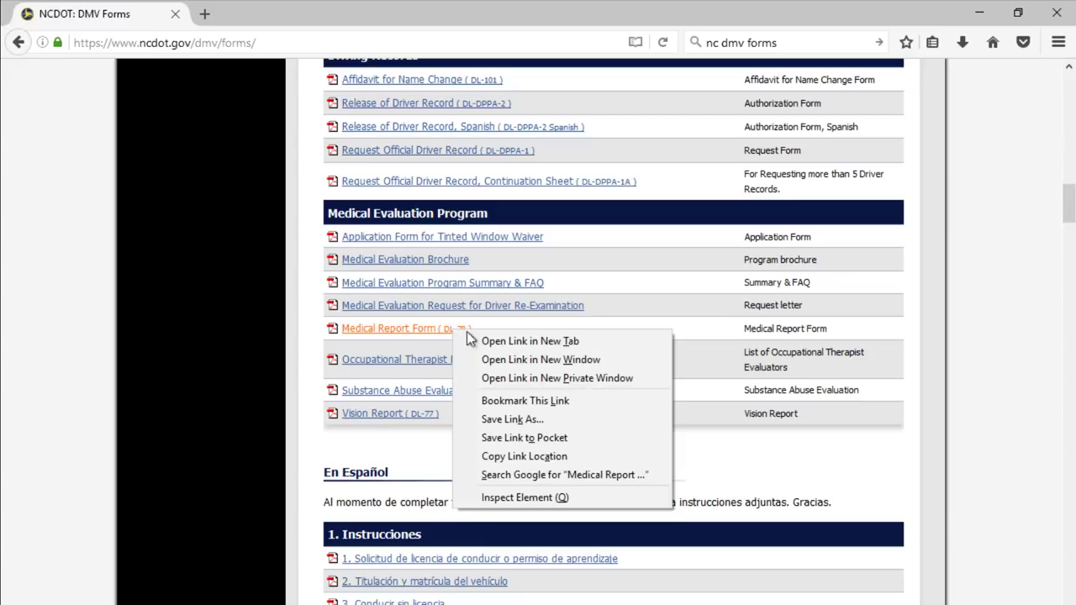
{"action": "left_click", "coordinate": [575, 421]}
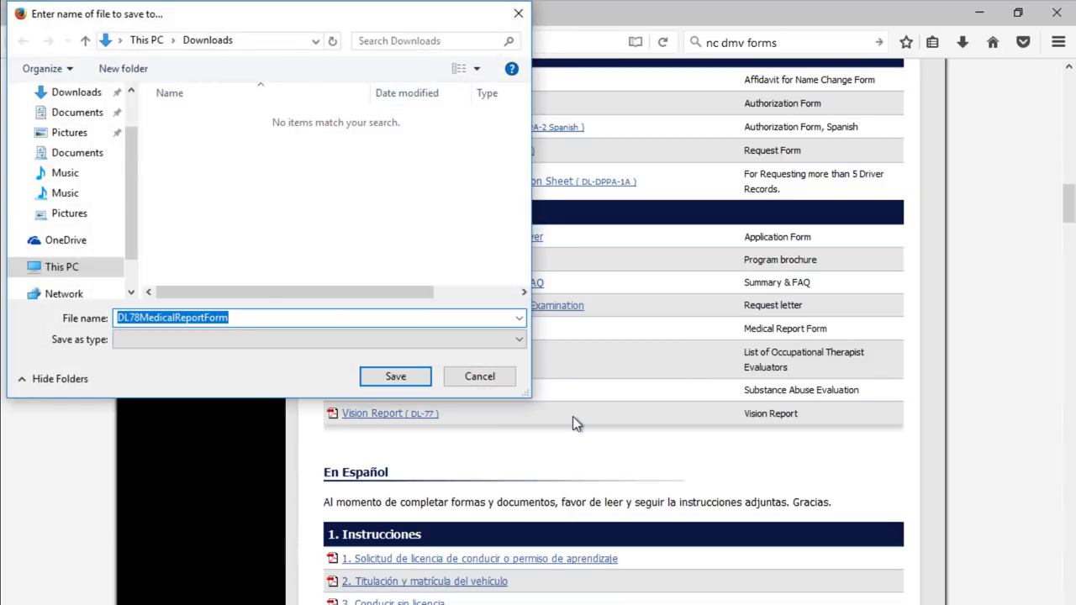
{"action": "left_click", "coordinate": [80, 95]}
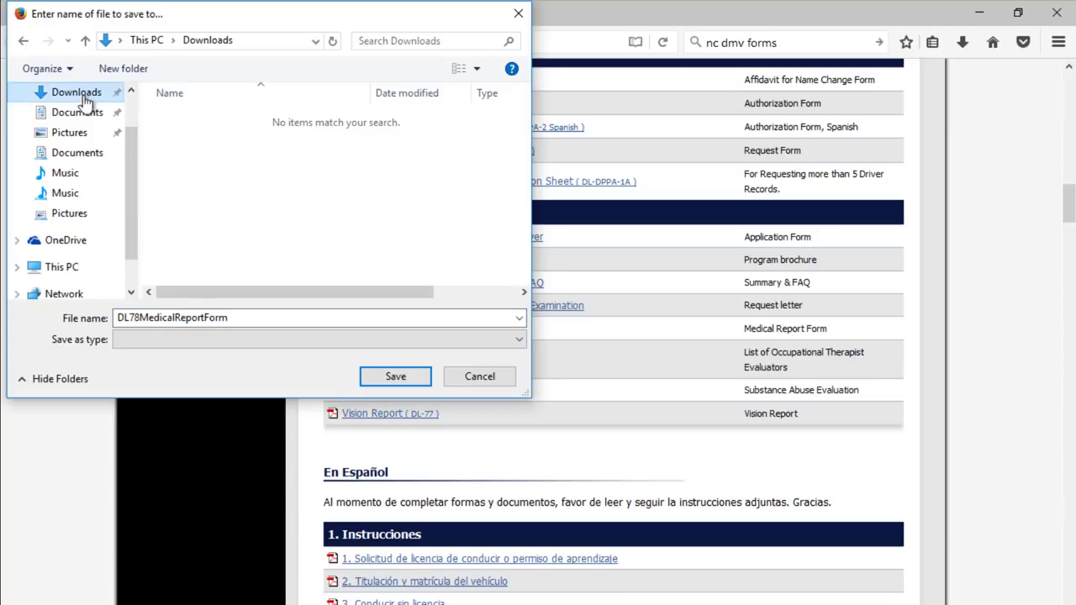
{"action": "double_click", "coordinate": [237, 316]}
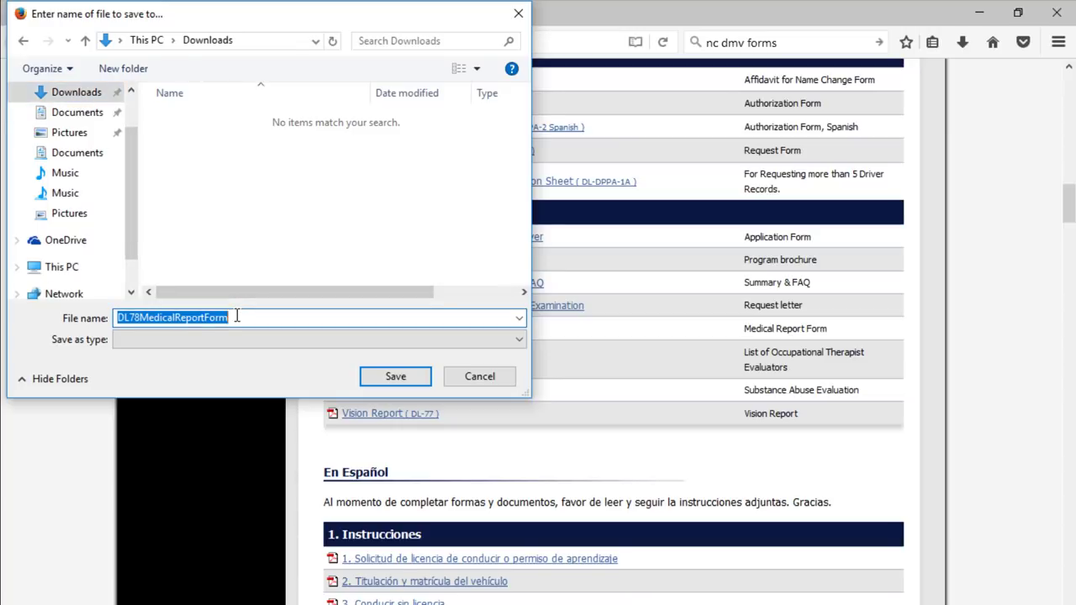
{"action": "type", "text": "Medic"}
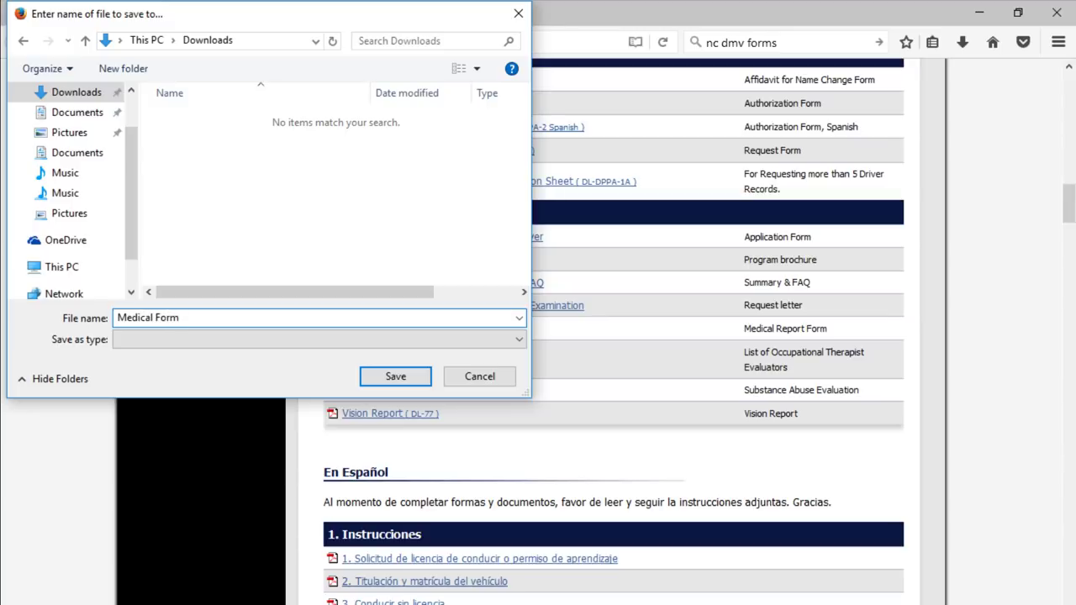
{"action": "left_click", "coordinate": [420, 373]}
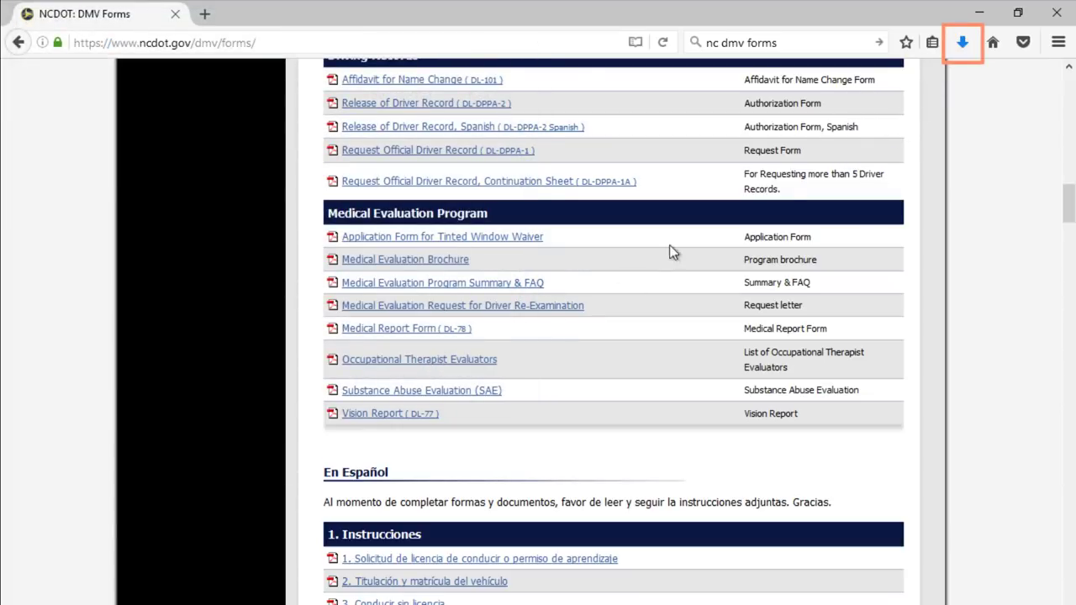
{"action": "left_click", "coordinate": [962, 47]}
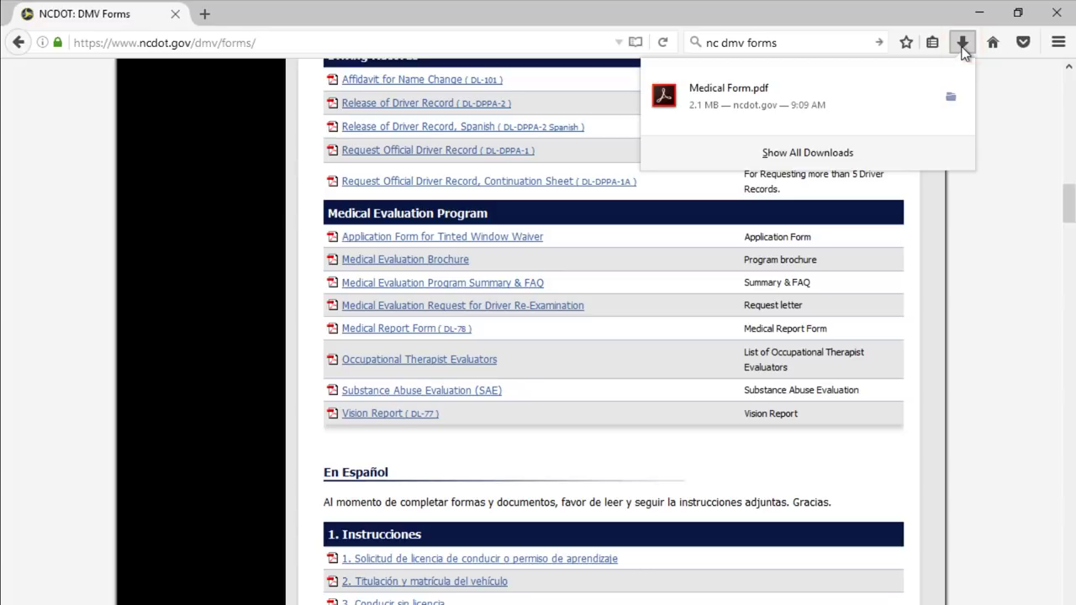
{"action": "left_click", "coordinate": [963, 46]}
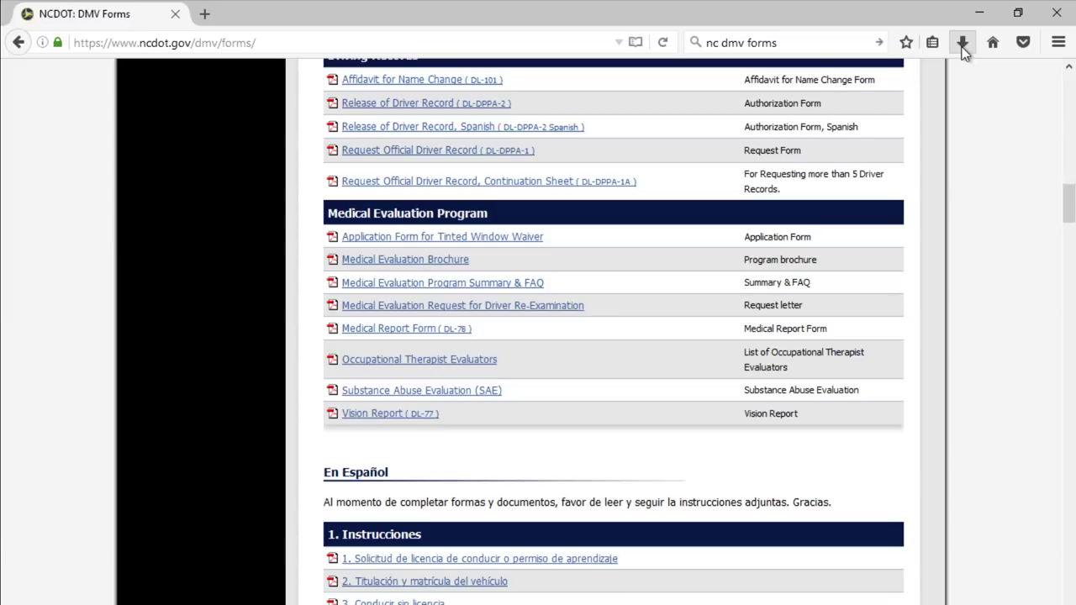
- Open the History Library through the main menu's Show All History
{"action": "left_click", "coordinate": [1058, 44]}
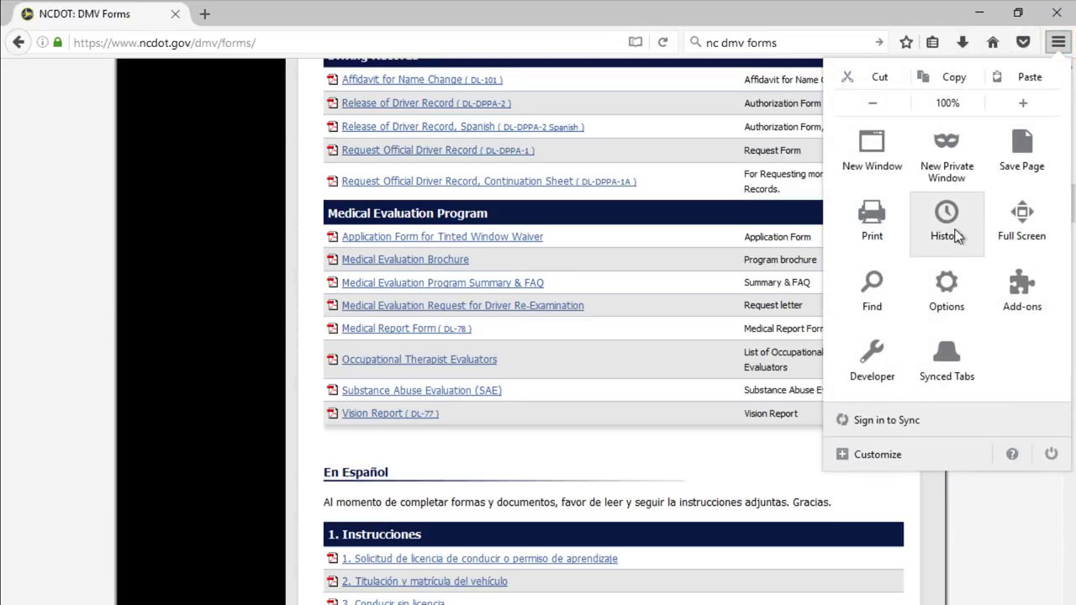
{"action": "left_click", "coordinate": [954, 242]}
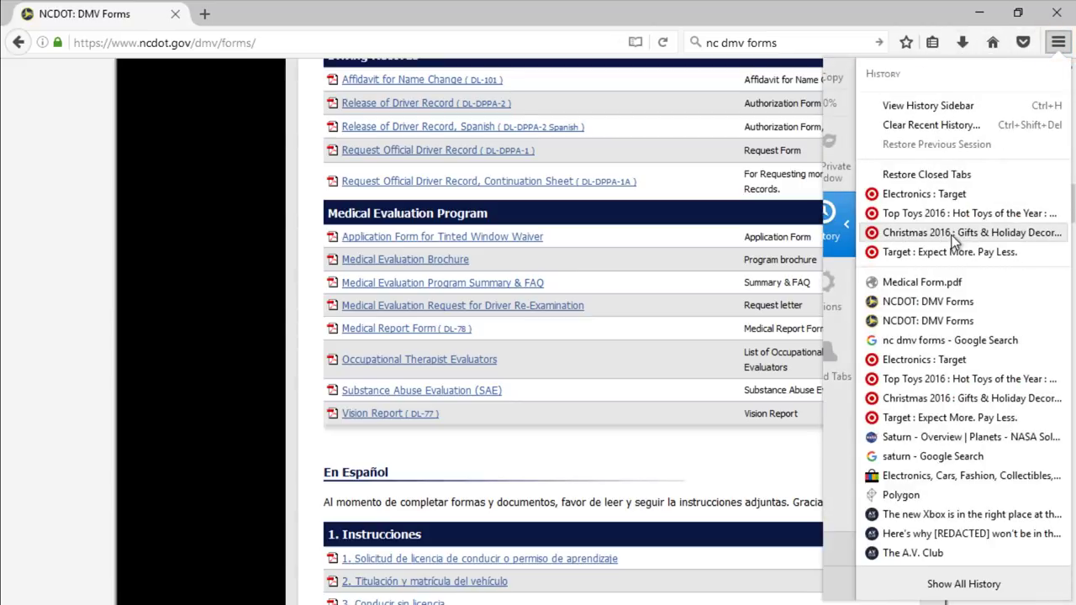
{"action": "left_click", "coordinate": [964, 584]}
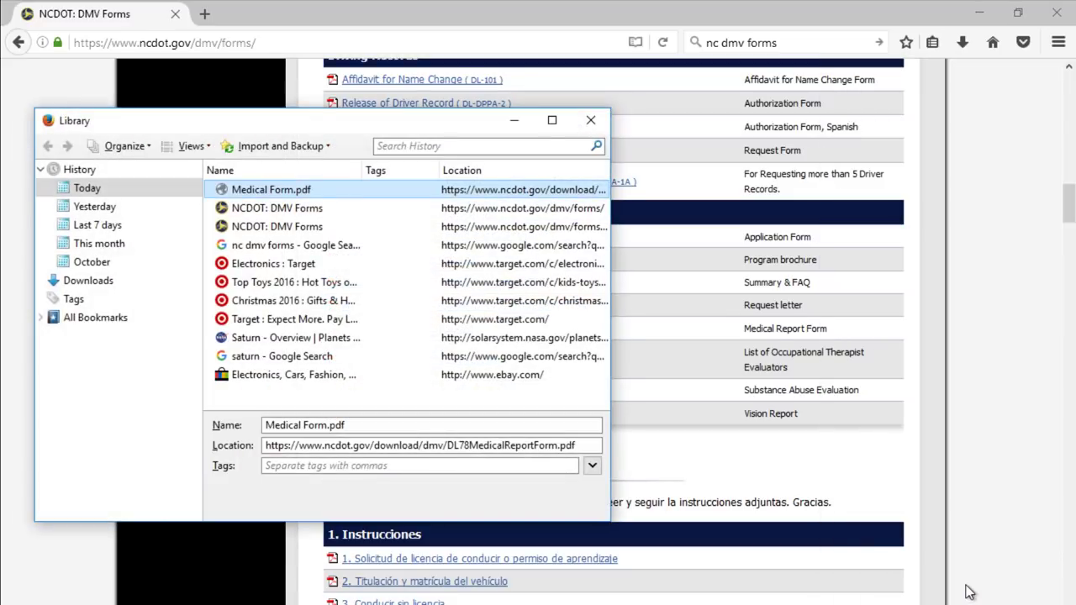
- Filter history to the last 7 days and reopen the 'Saturn - Overview' entry
{"action": "left_click", "coordinate": [172, 225]}
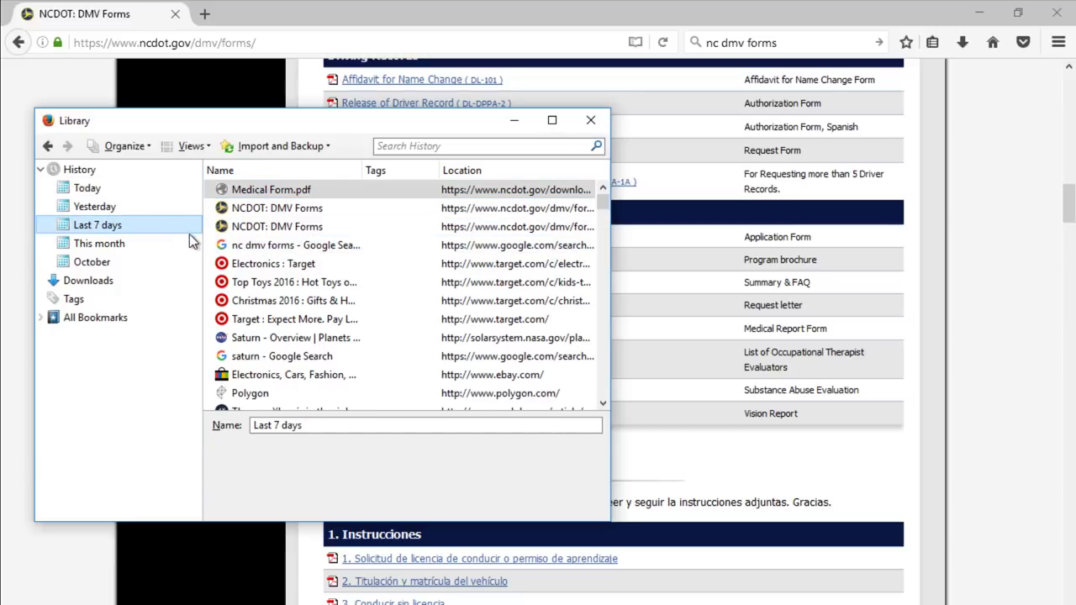
{"action": "scroll", "coordinate": [311, 290], "scroll_direction": "down", "scroll_amount": 2}
{"action": "scroll", "coordinate": [312, 290], "scroll_direction": "down", "scroll_amount": 2}
{"action": "scroll", "coordinate": [311, 290], "scroll_direction": "down", "scroll_amount": 1}
{"action": "scroll", "coordinate": [312, 290], "scroll_direction": "up", "scroll_amount": 1}
{"action": "scroll", "coordinate": [311, 290], "scroll_direction": "up", "scroll_amount": 1}
{"action": "scroll", "coordinate": [312, 290], "scroll_direction": "up", "scroll_amount": 1}
{"action": "scroll", "coordinate": [311, 290], "scroll_direction": "up", "scroll_amount": 1}
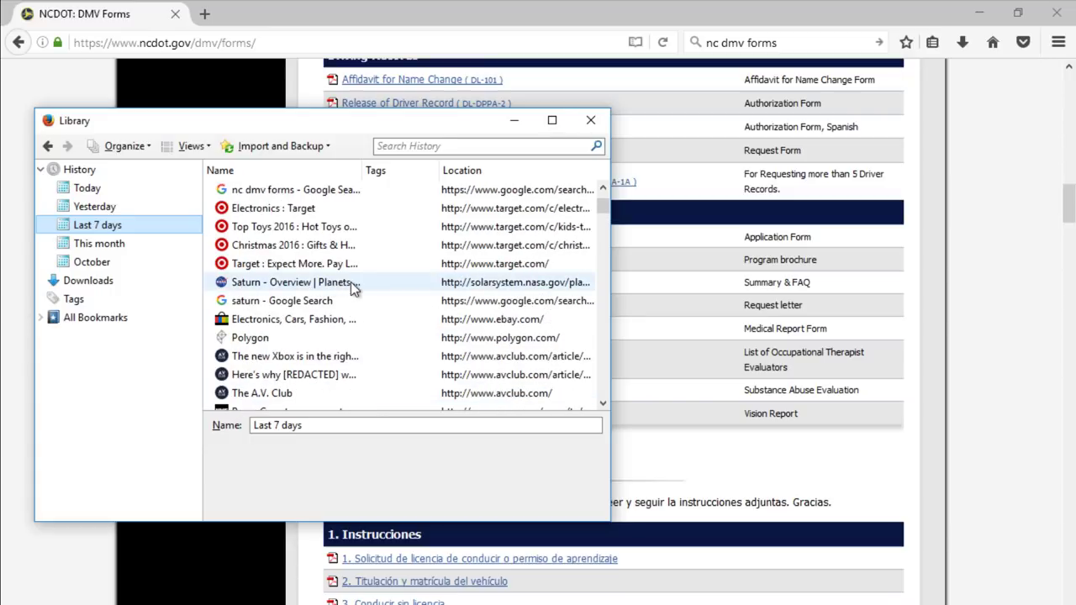
{"action": "double_click", "coordinate": [364, 283]}
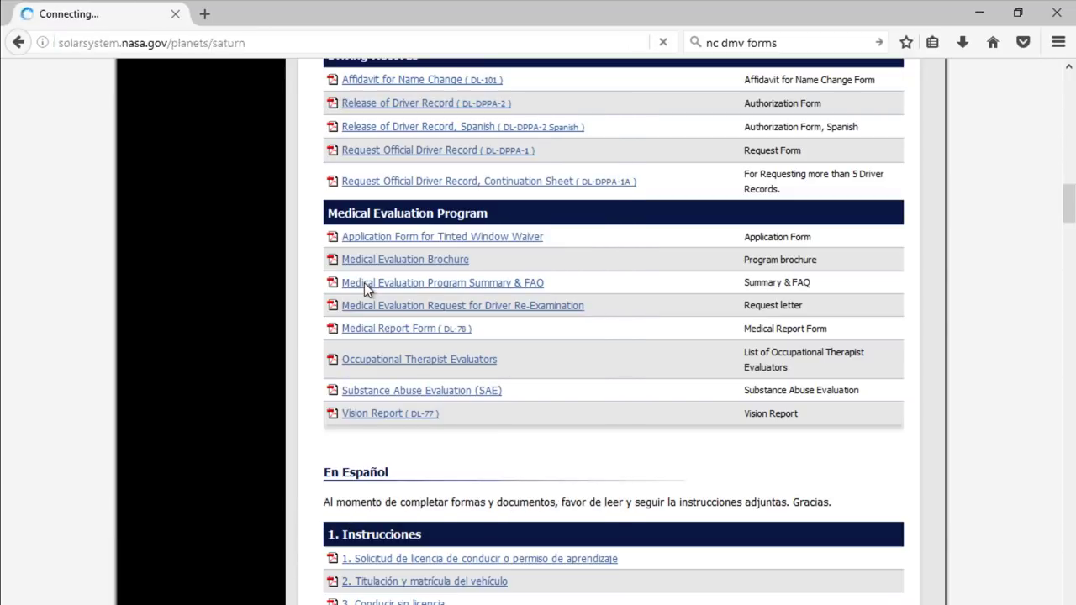